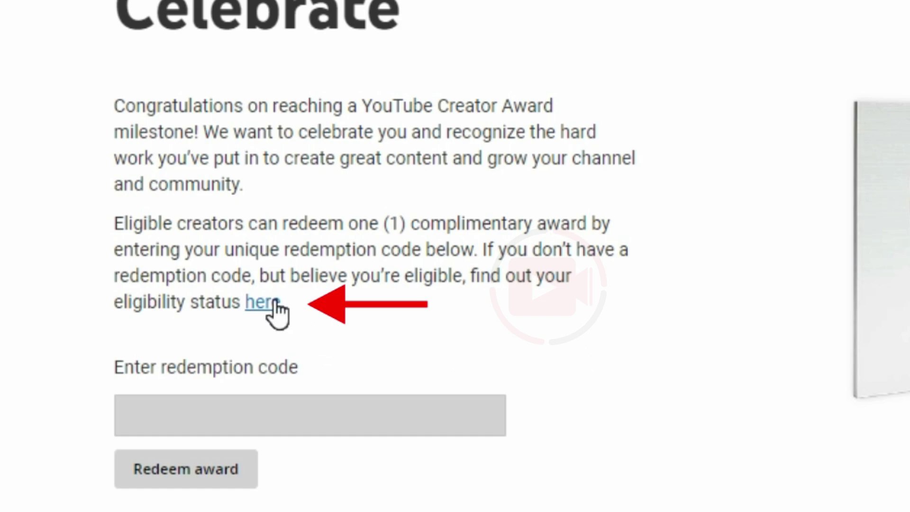
Step: Open the eligibility status check from the award redemption page and confirm that the signed-in account is the correct one
left_click(275, 306)
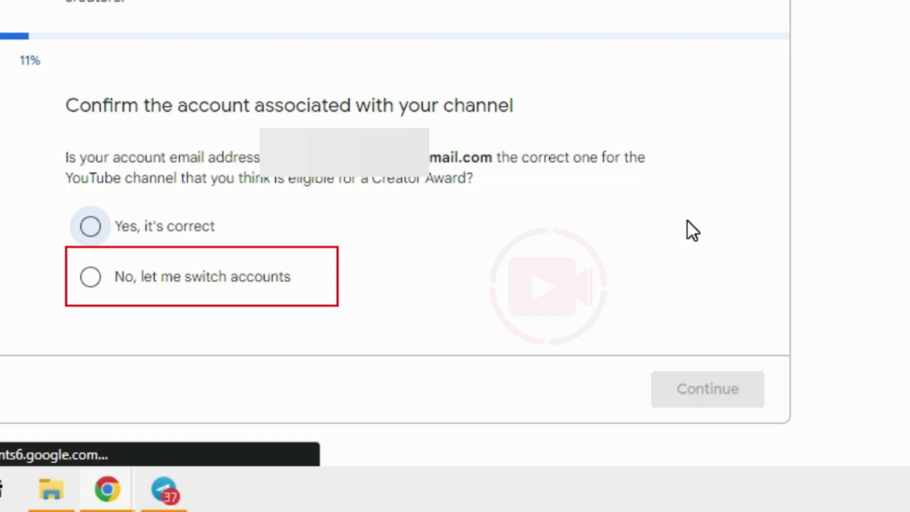
left_click(184, 226)
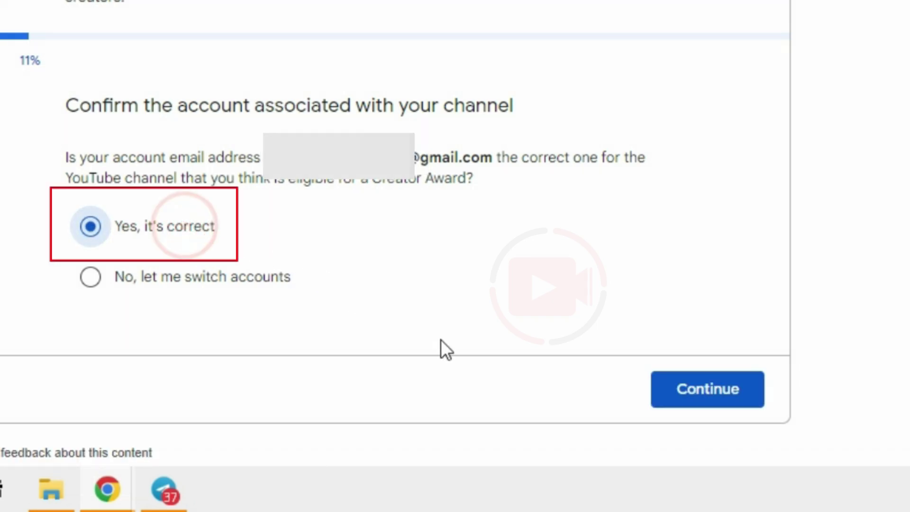
left_click(707, 390)
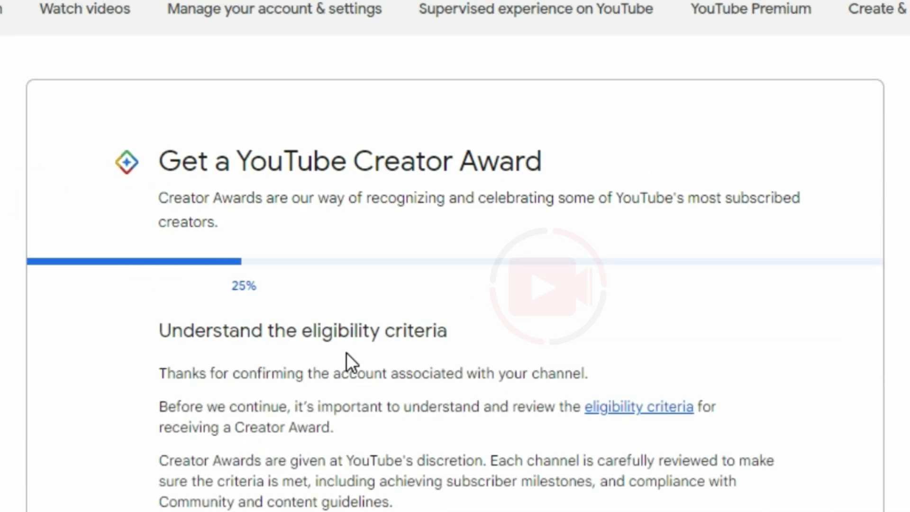
Step: Continue past the eligibility criteria and submit the channel's URL to review its awards summary
scroll(345, 353, "down", 5)
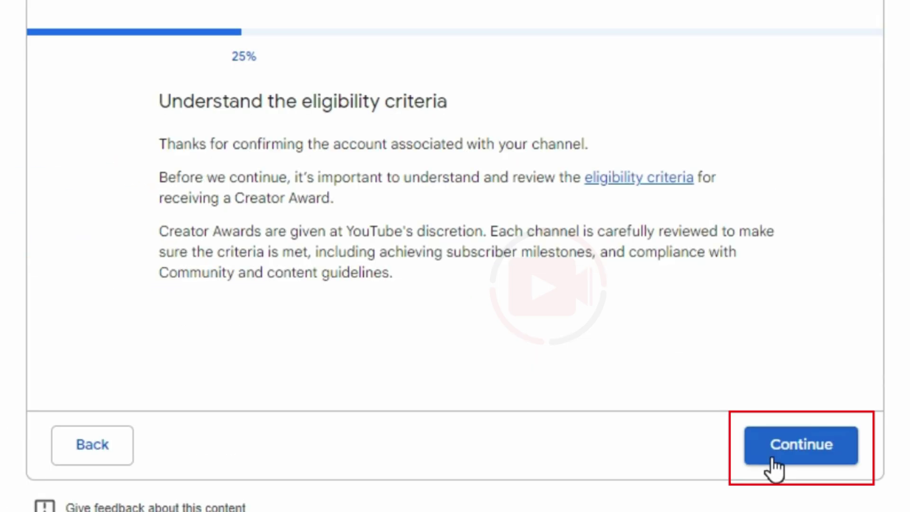
left_click(784, 462)
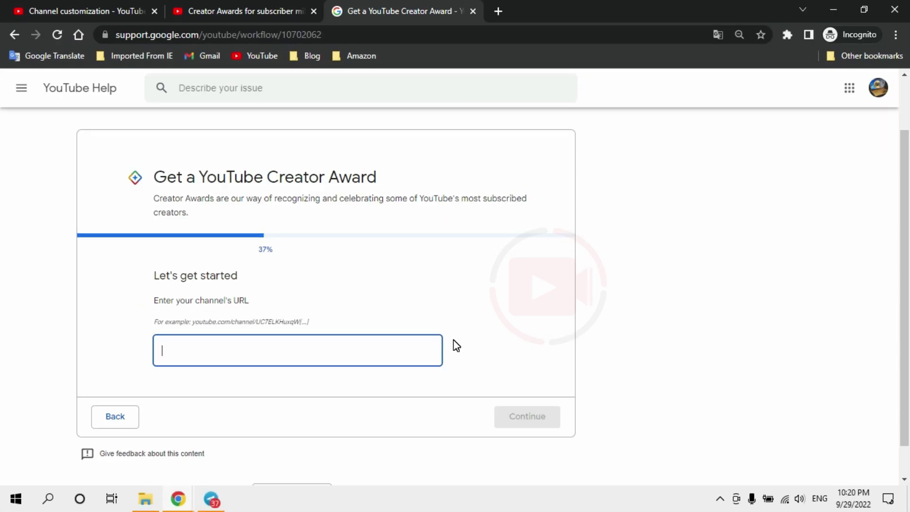
key("ctrl+v")
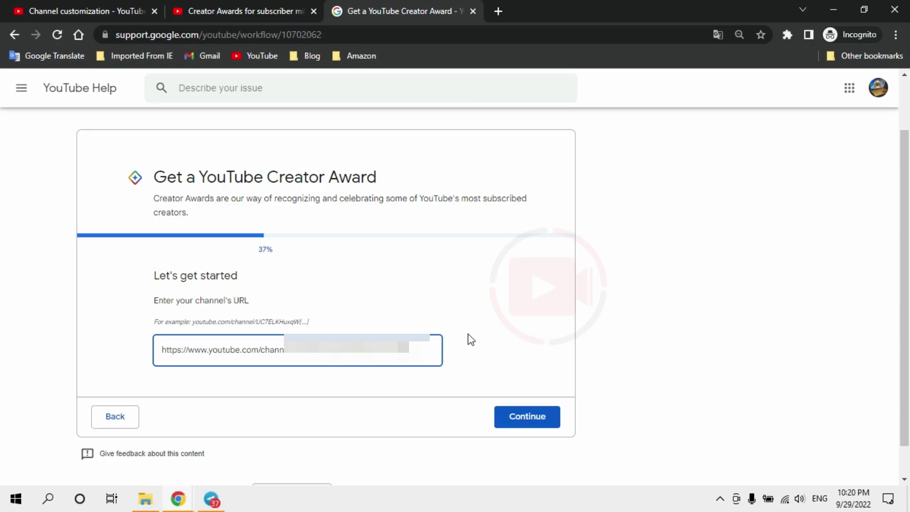
left_click(522, 425)
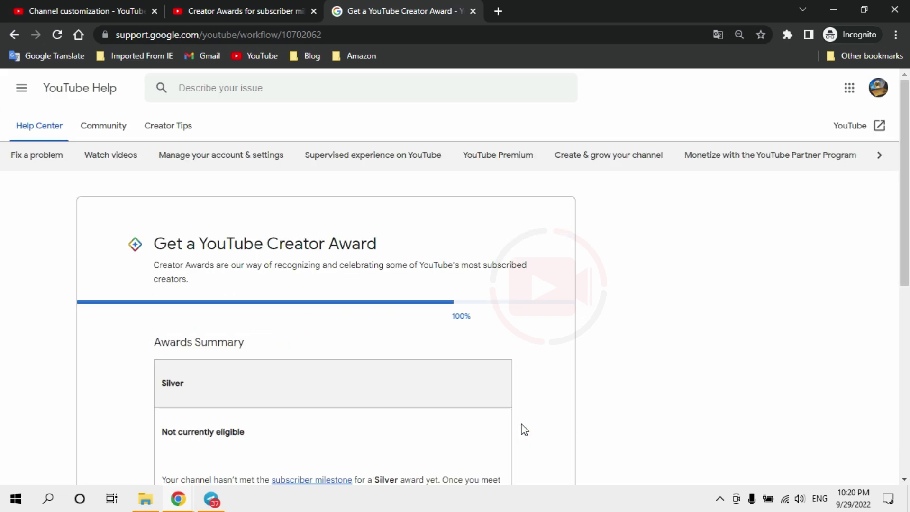
scroll(518, 366, "down", 2)
scroll(518, 366, "down", 1)
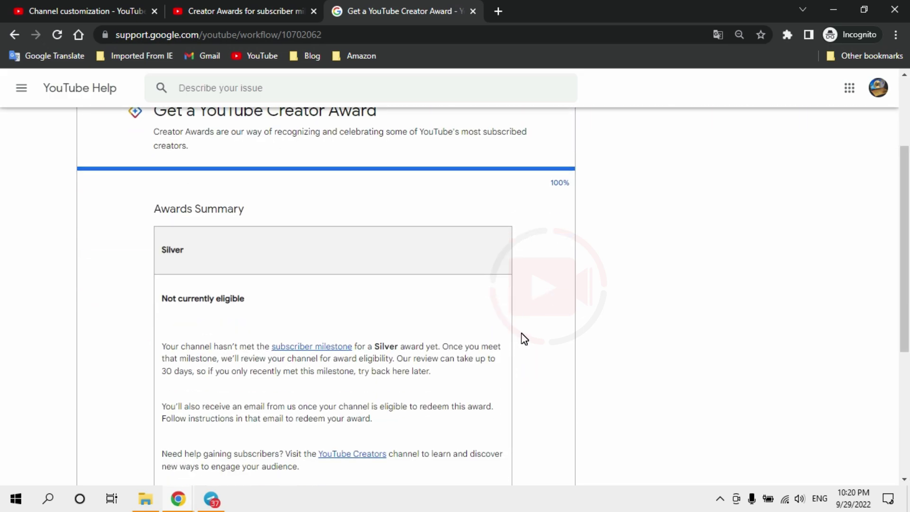
scroll(524, 338, "down", 1)
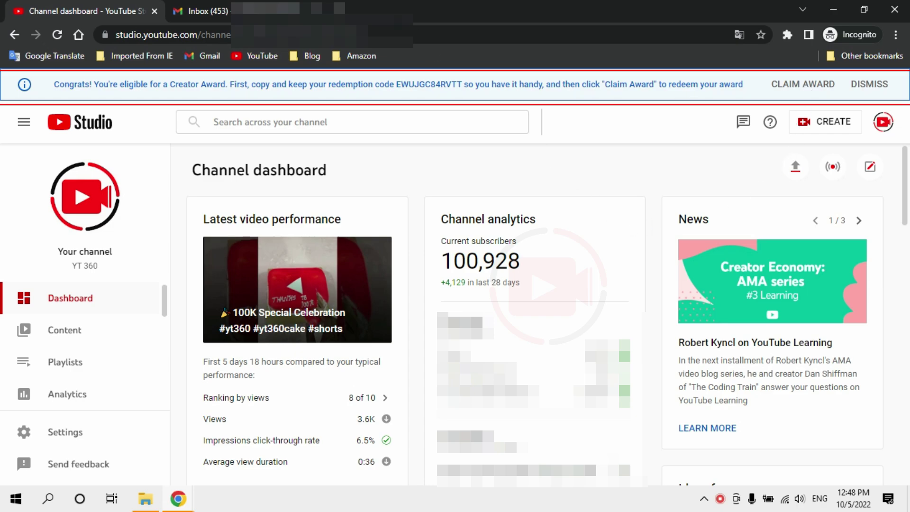
Step: Copy the redemption code from the award notice on the YouTube Studio dashboard and start claiming the award
left_click_drag(395, 84, 463, 82)
key("ctrl+c")
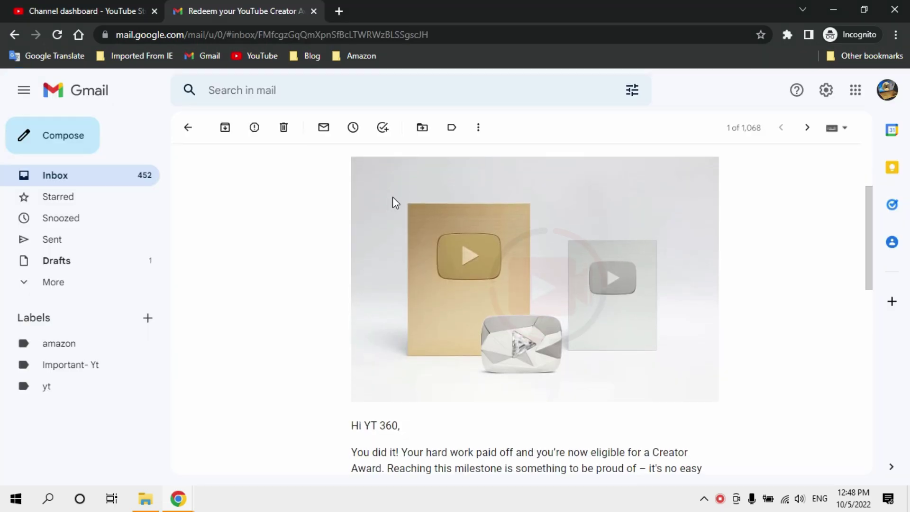
scroll(840, 315, "down", 5)
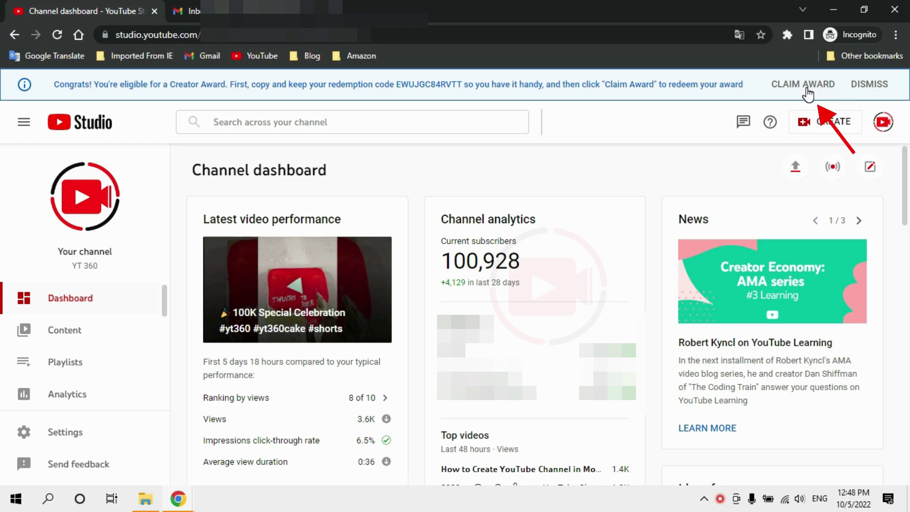
left_click(807, 90)
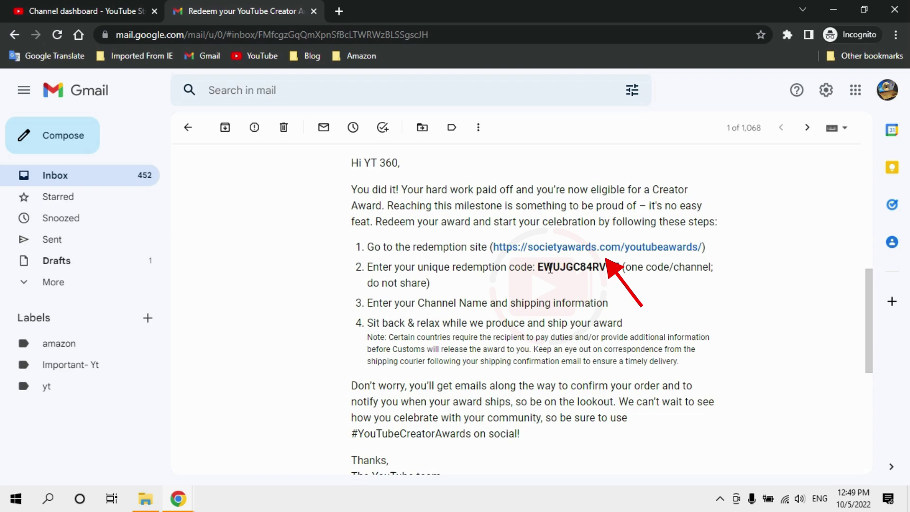
Step: Open the redemption site linked in the Creator Award email in Gmail, enter the redemption code and redeem the award
double_click(550, 268)
left_click(545, 247)
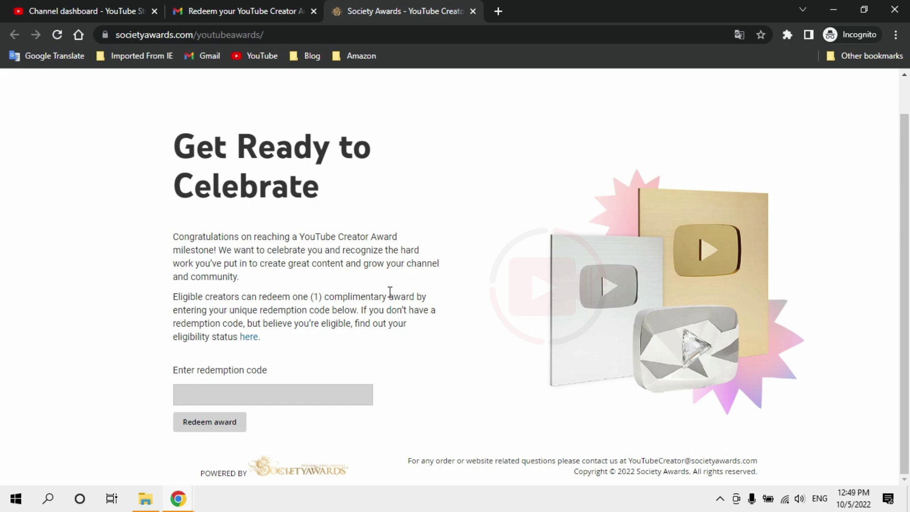
left_click(223, 395)
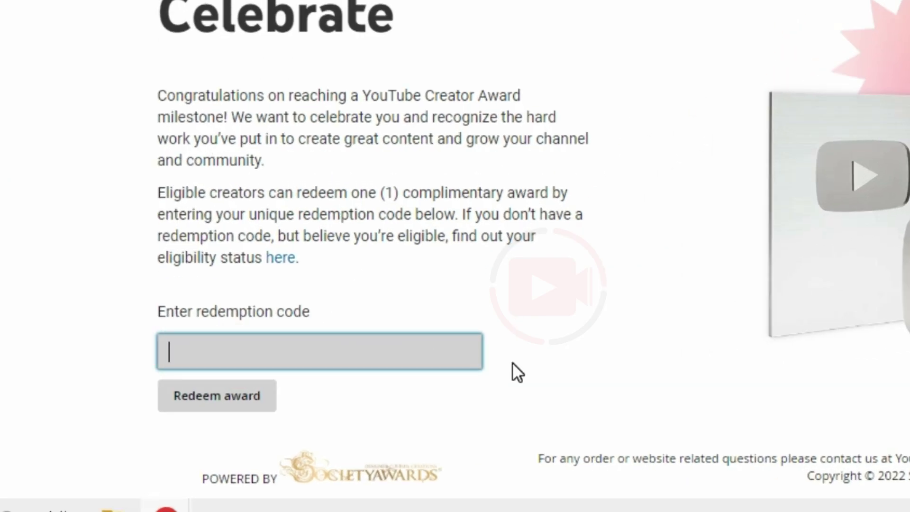
key("ctrl+v")
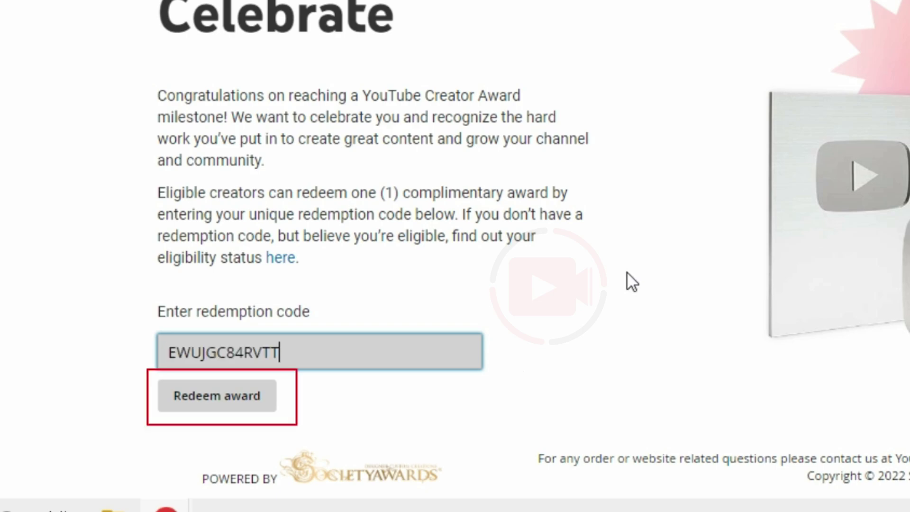
left_click(216, 403)
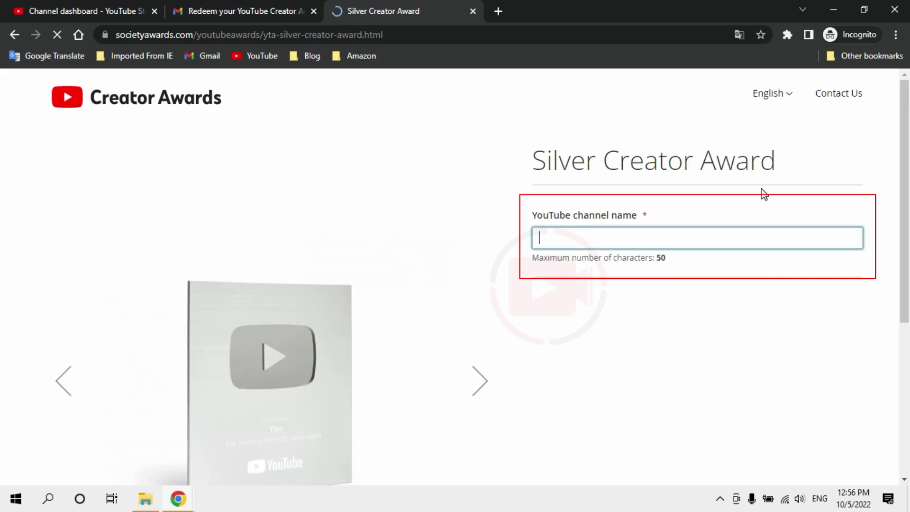
Step: Enter YT 360 as the channel name for the Silver Creator Award, approve it and proceed to checkout
type("YT 360")
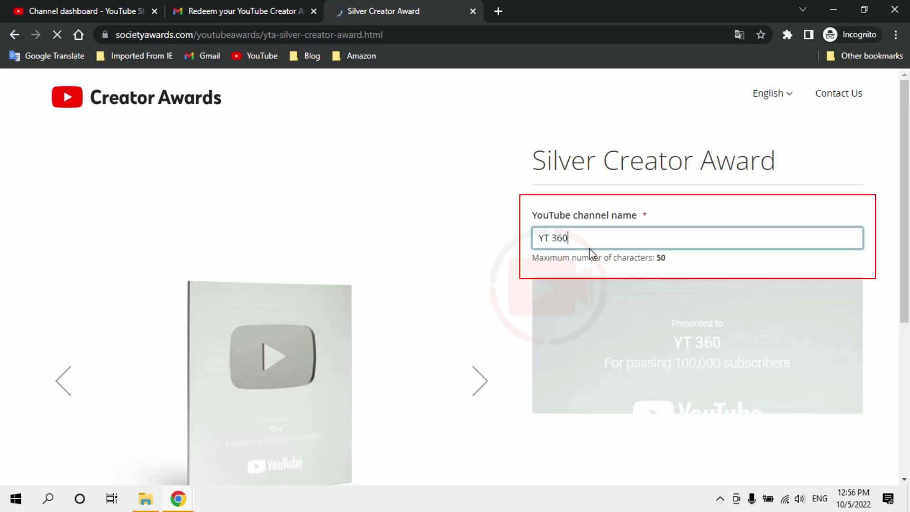
scroll(589, 251, "down", 5)
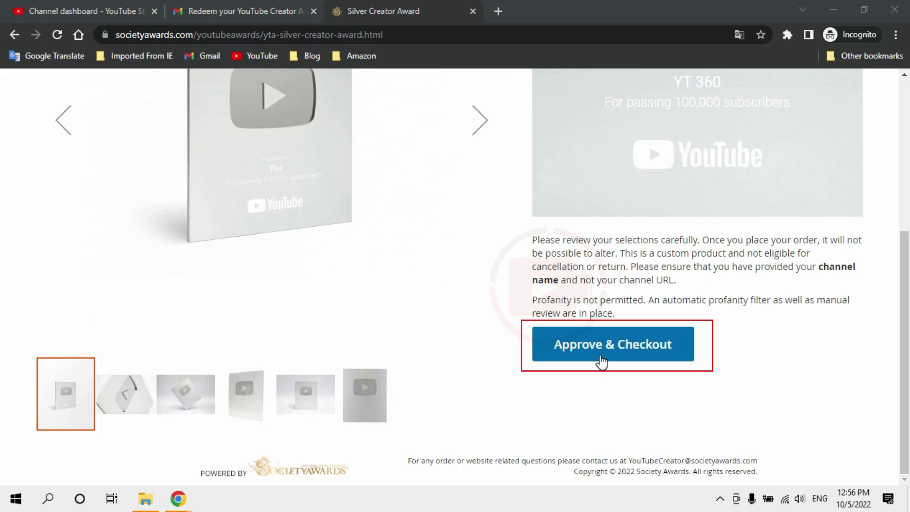
left_click(601, 359)
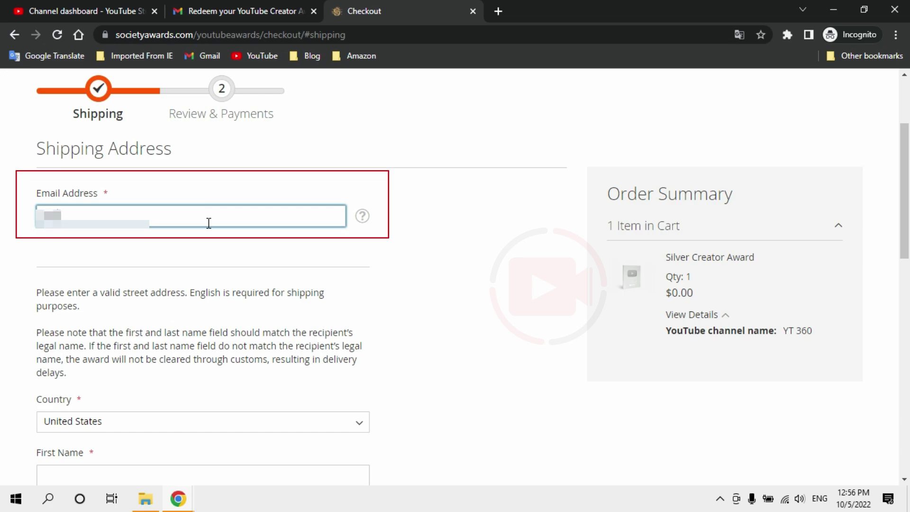
Step: Enter the recipient's email address in the shipping form and set the country to India
type("@gmail.com")
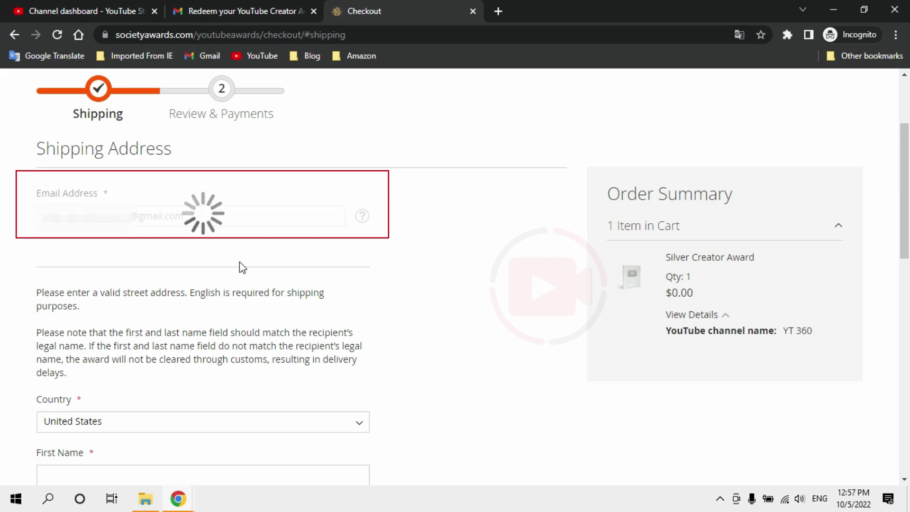
scroll(307, 274, "down", 4)
left_click(268, 224)
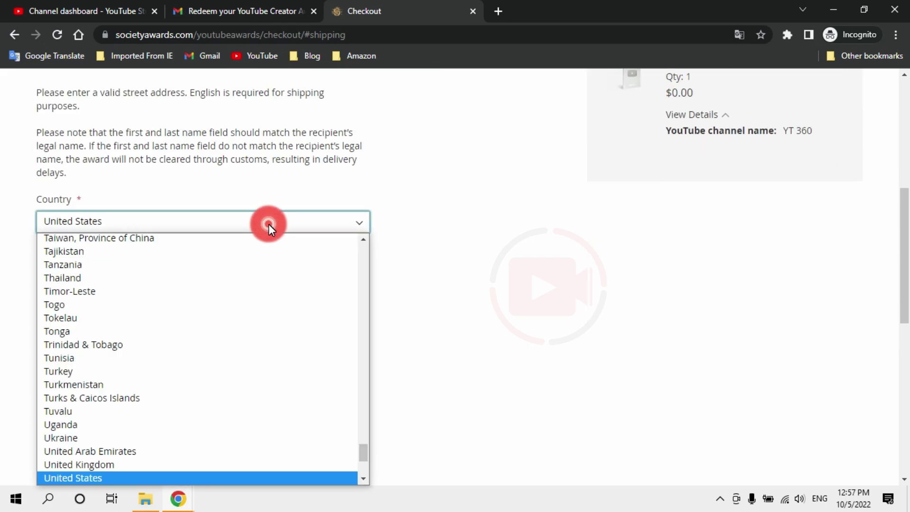
scroll(223, 337, "up", 20)
left_click(224, 329)
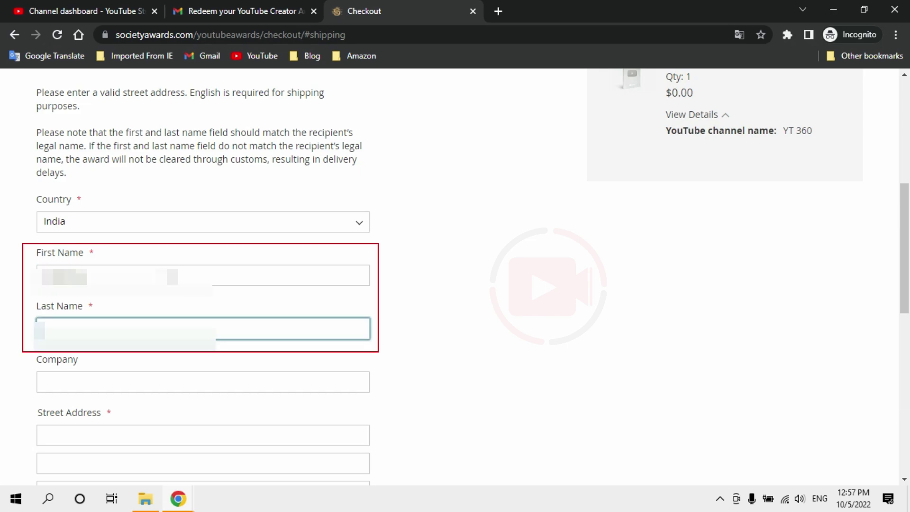
Step: Fill in the recipient's name, street address and city in the shipping form, leaving the company blank
type("Kumar")
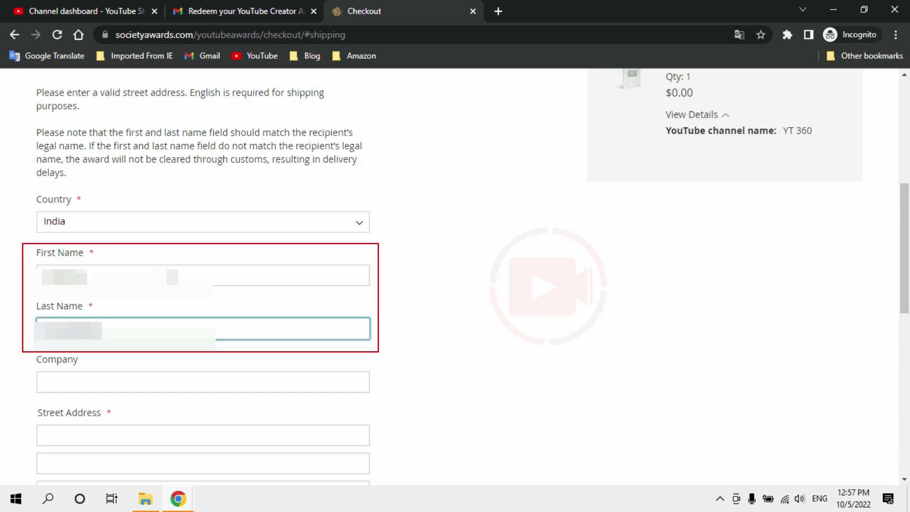
key("Tab")
scroll(130, 362, "down", 2)
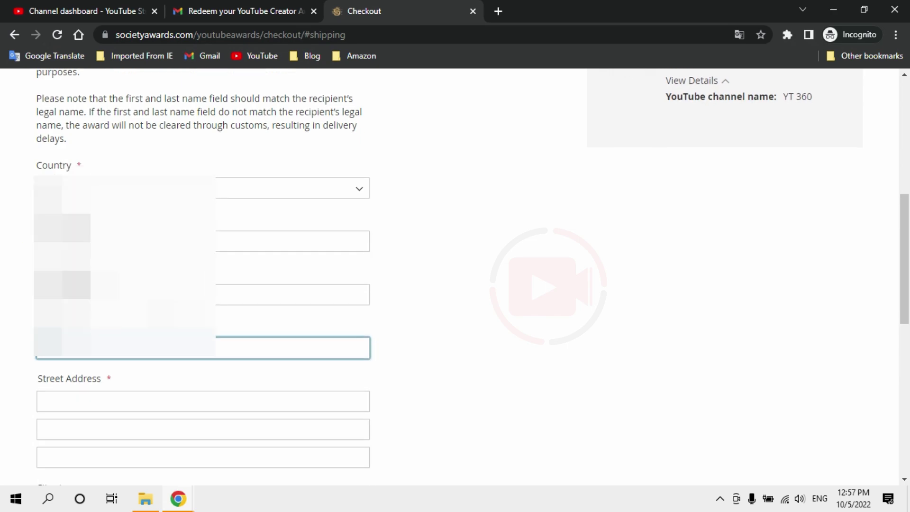
left_click(125, 367)
scroll(142, 360, "down", 1)
key("ctrl+v")
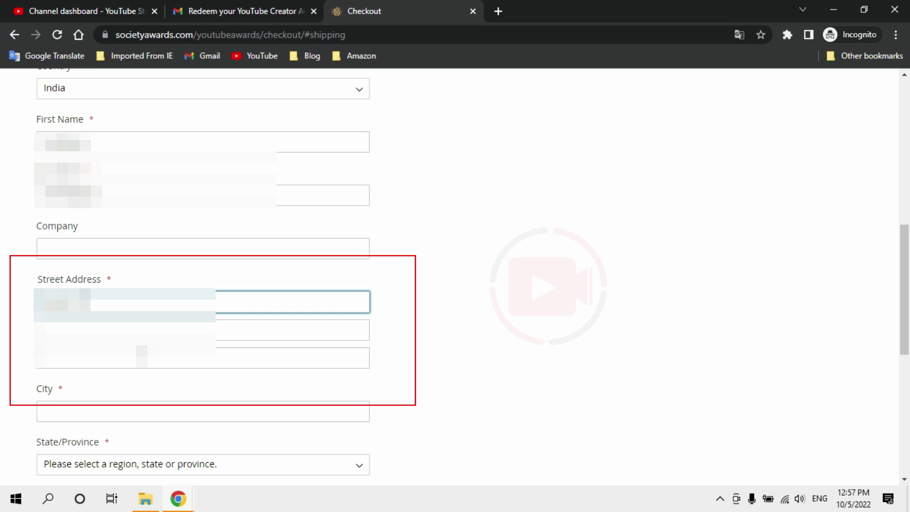
left_click(76, 404)
scroll(78, 404, "down", 1)
type("Mysore")
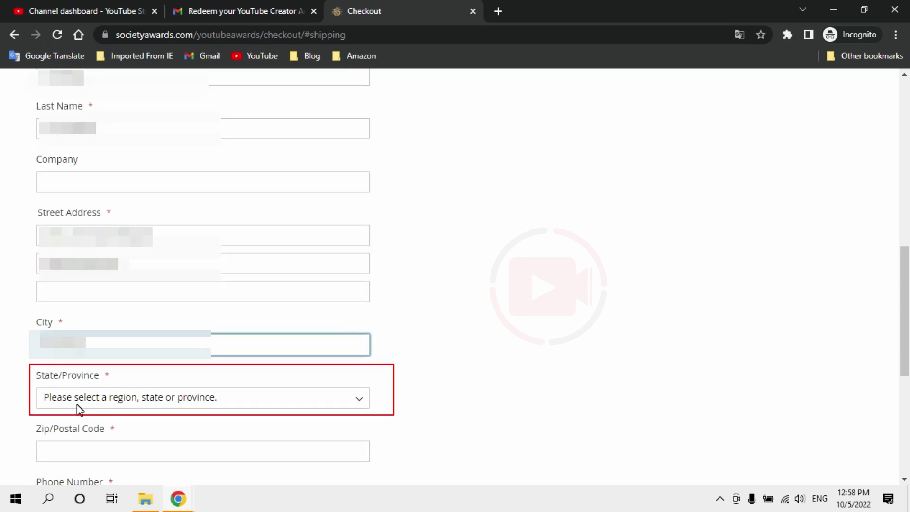
Step: Select the state and fill in the postal code, phone number and Aadhaar/PAN ID number for the shipment
left_click(137, 396)
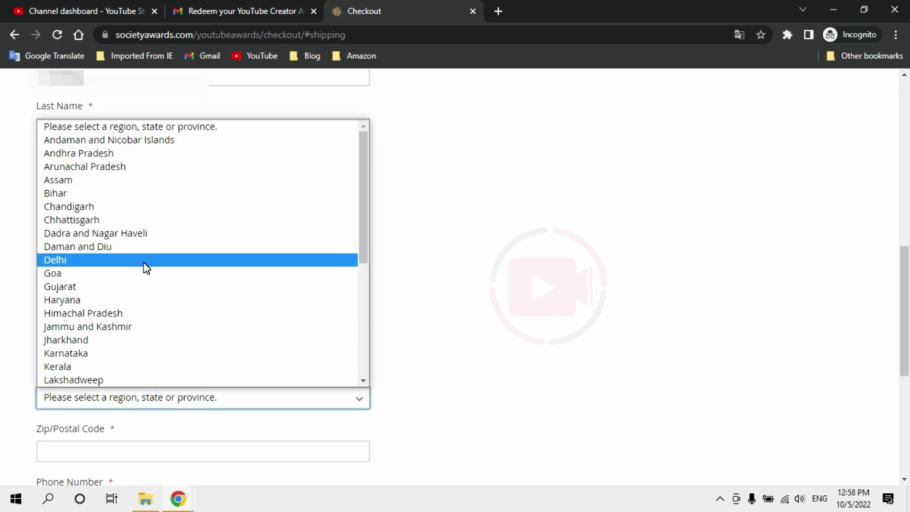
scroll(144, 267, "down", 3)
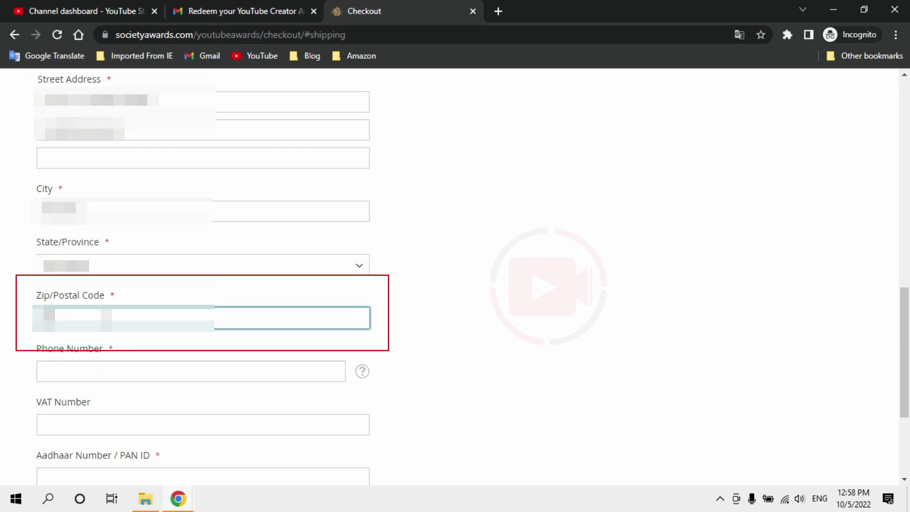
key("Tab")
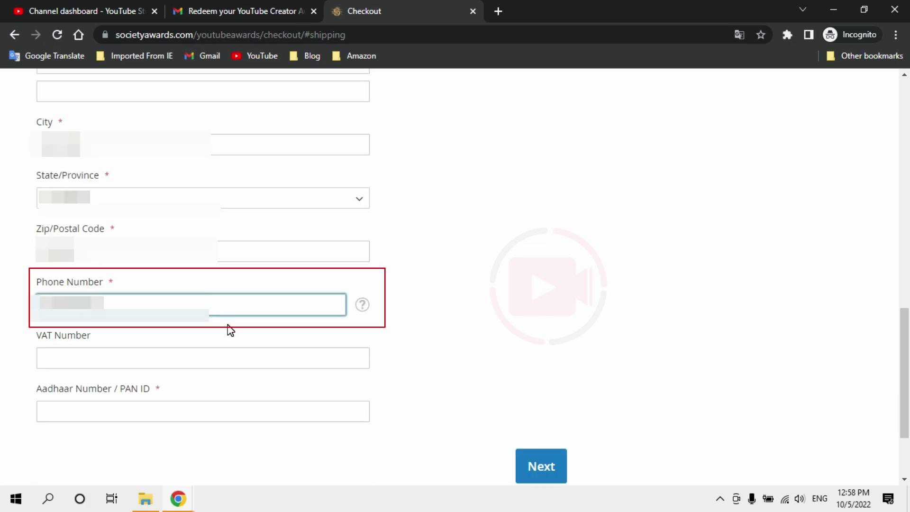
key("Tab")
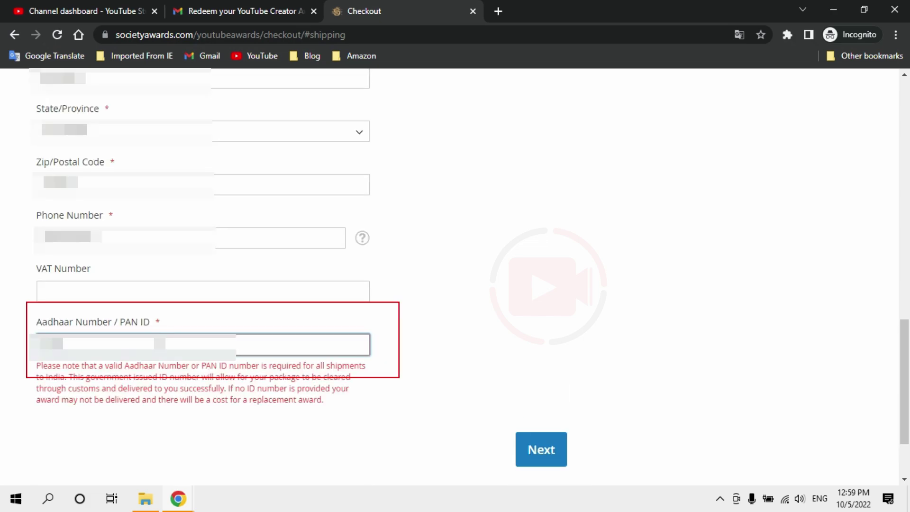
type("12345")
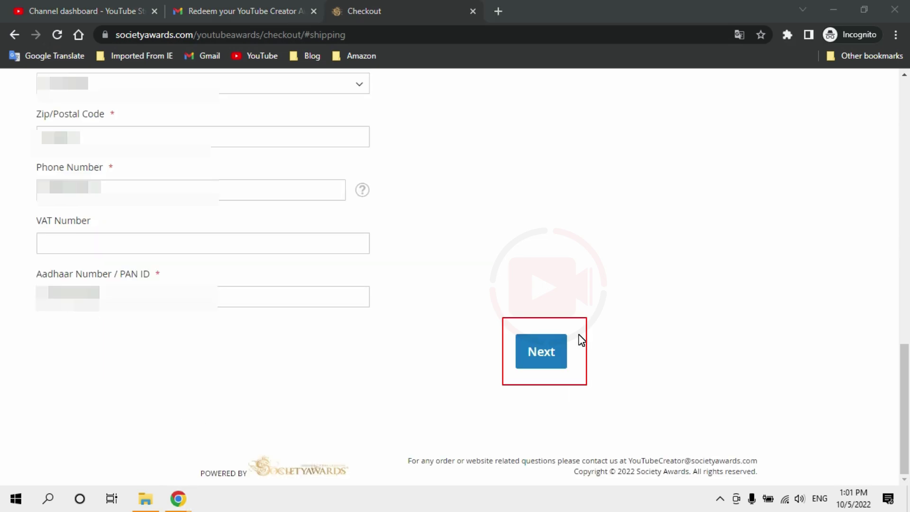
Step: Continue to the payment review, keep the billing address the same as the shipping address, and place the award order
left_click(544, 365)
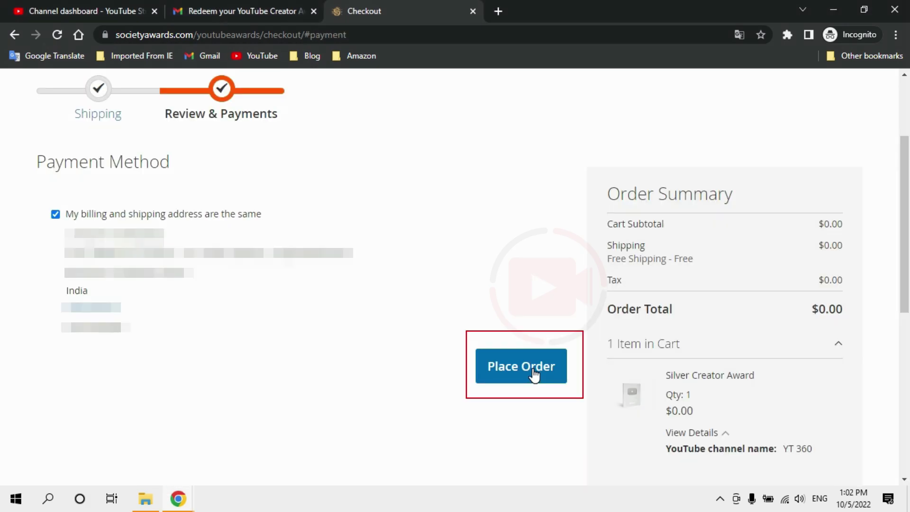
left_click(533, 370)
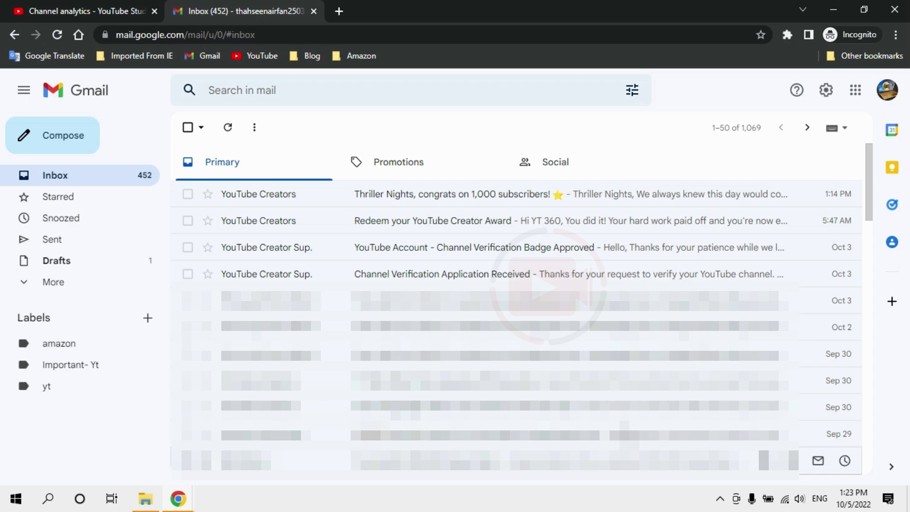
Step: Show the additional mail folders in Gmail and check Spam for the Society Awards order email
left_click(53, 282)
scroll(73, 271, "down", 3)
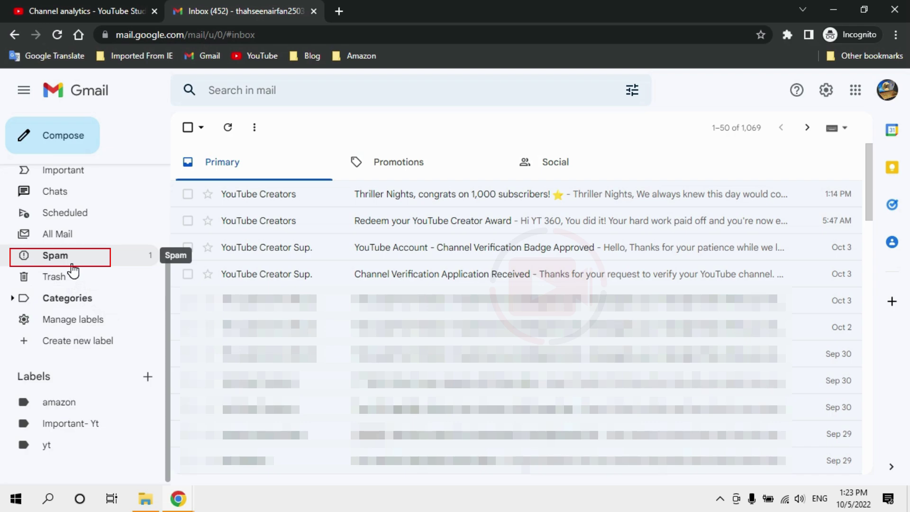
left_click(62, 256)
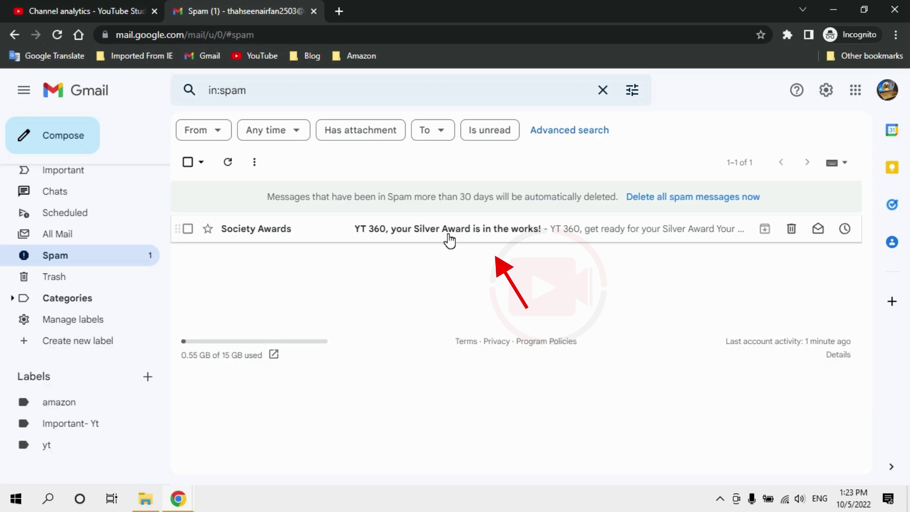
Step: Mark the Society Awards email in Spam as not spam and read the Silver Award confirmation from the inbox
right_click(329, 230)
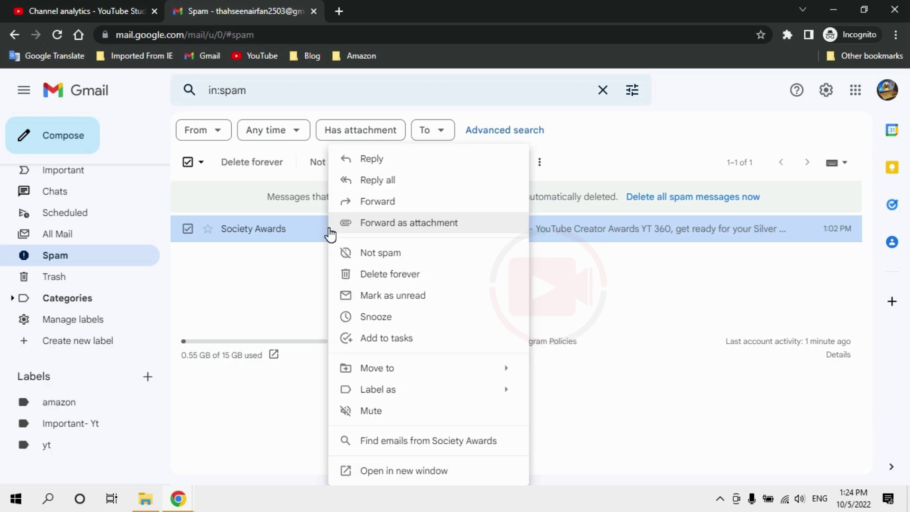
left_click(383, 256)
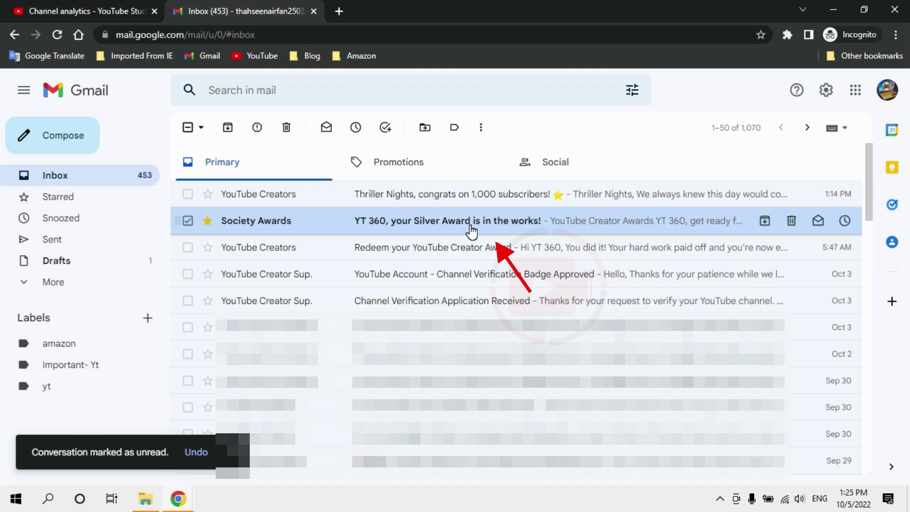
left_click(471, 232)
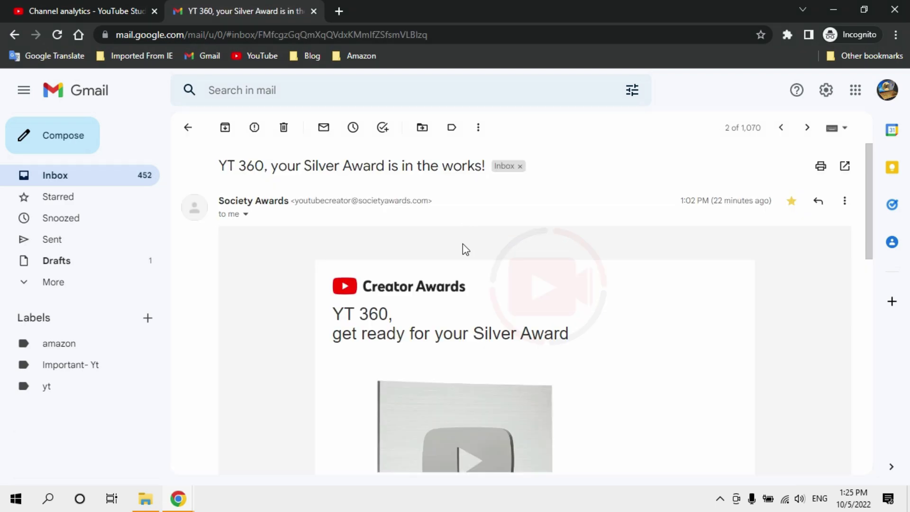
scroll(469, 256, "down", 5)
scroll(470, 258, "down", 2)
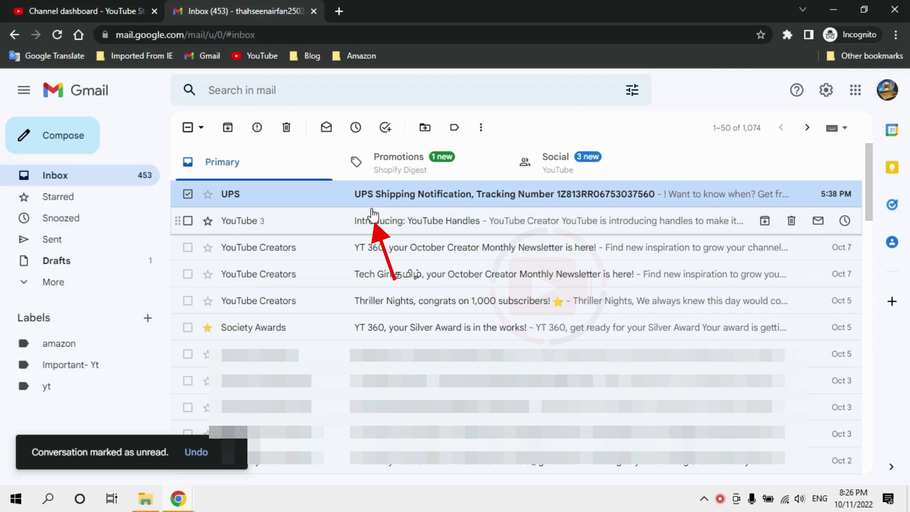
Step: Open the UPS shipping notification email in the inbox and review its delivery details
left_click(372, 195)
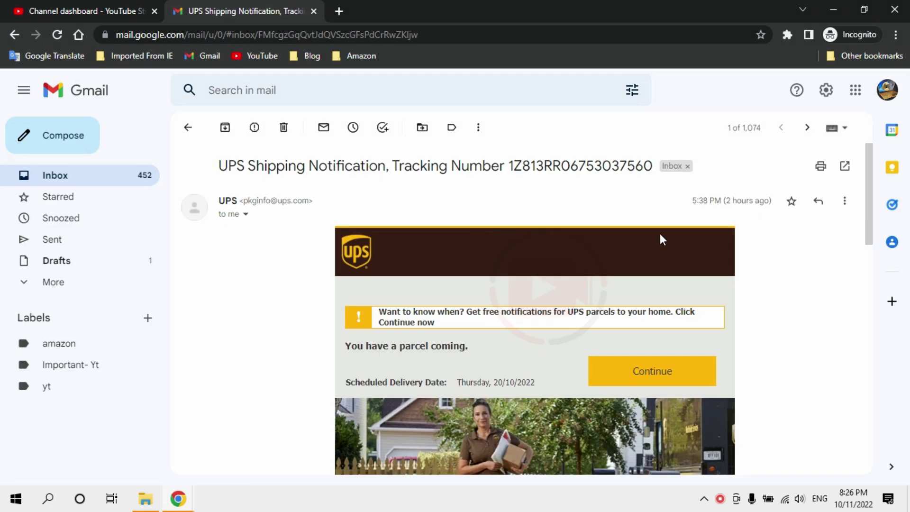
scroll(672, 235, "down", 2)
scroll(869, 209, "down", 1)
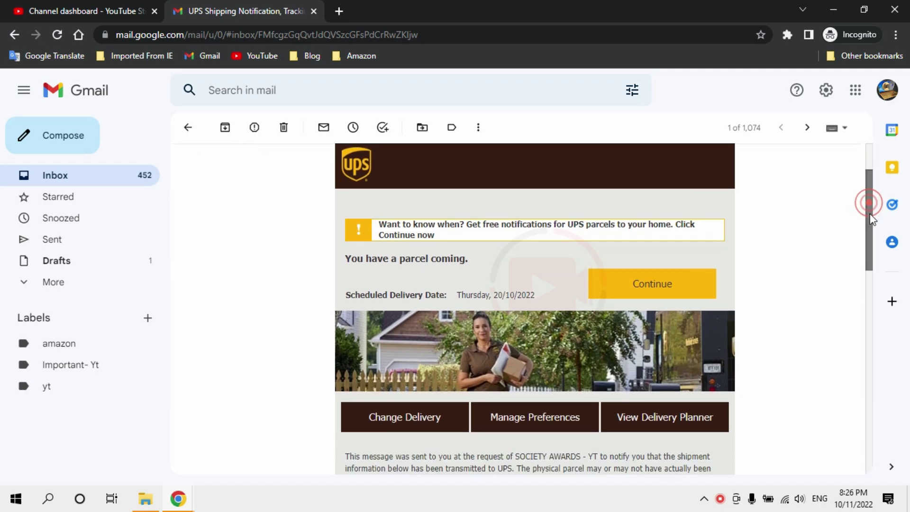
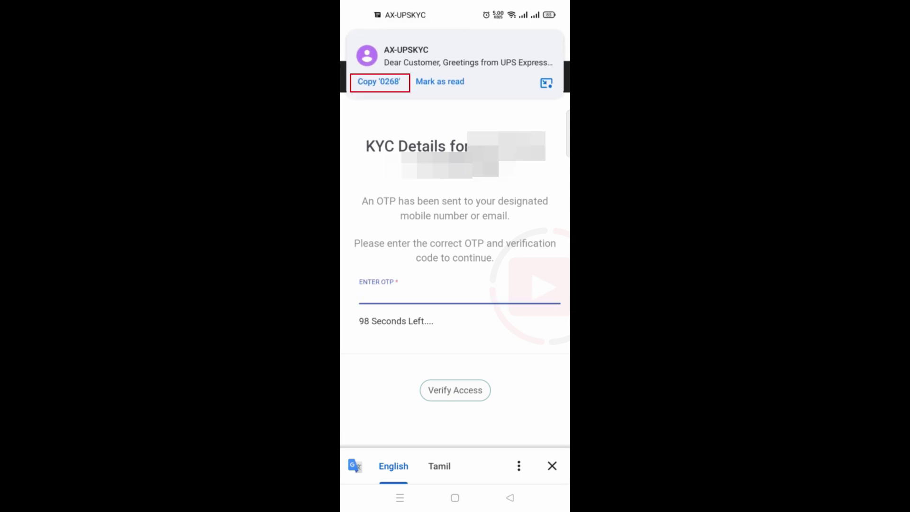
Step: Copy the one-time verification code from the incoming UPS message for the KYC access check
left_click(376, 82)
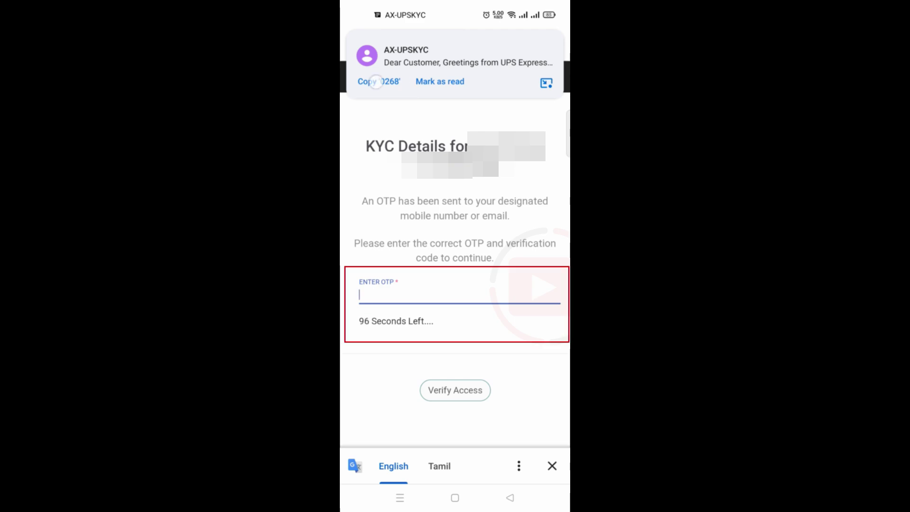
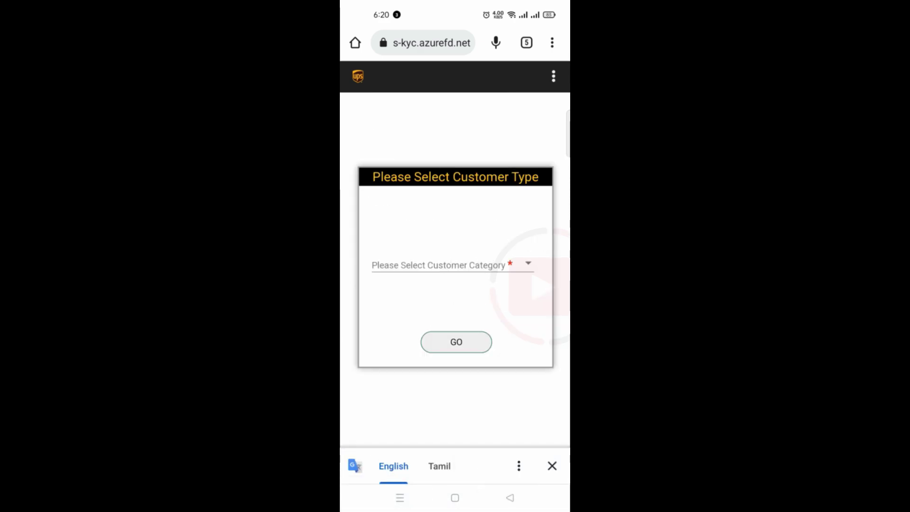
Step: Submit Individual as the customer category on the UPS KYC page and choose Individual for the required documents
left_click(517, 264)
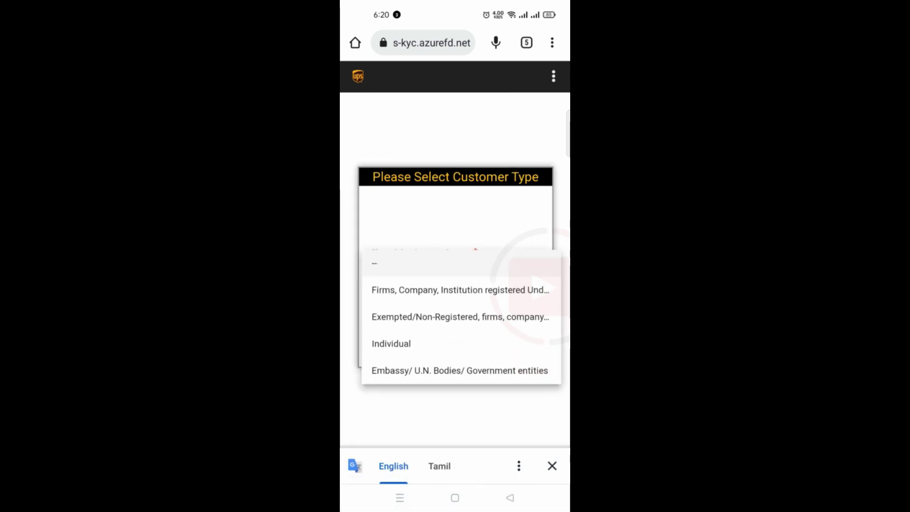
left_click(391, 343)
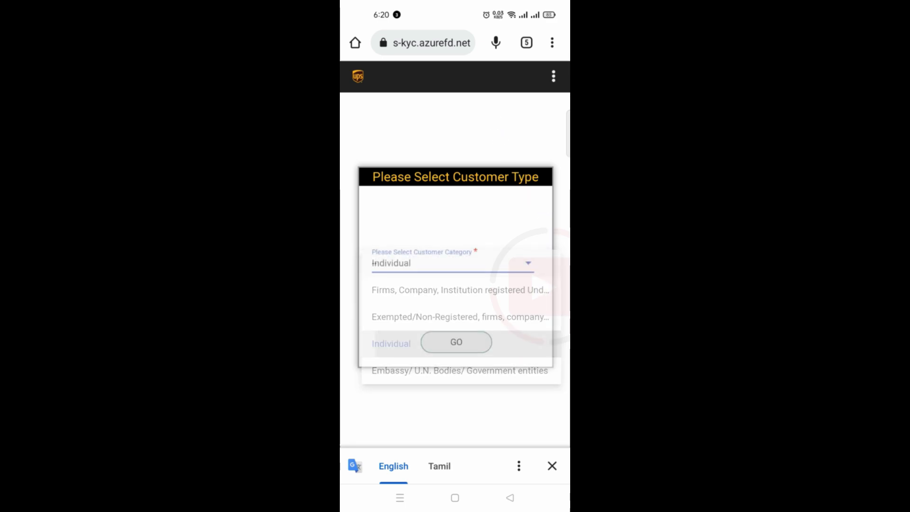
left_click(475, 340)
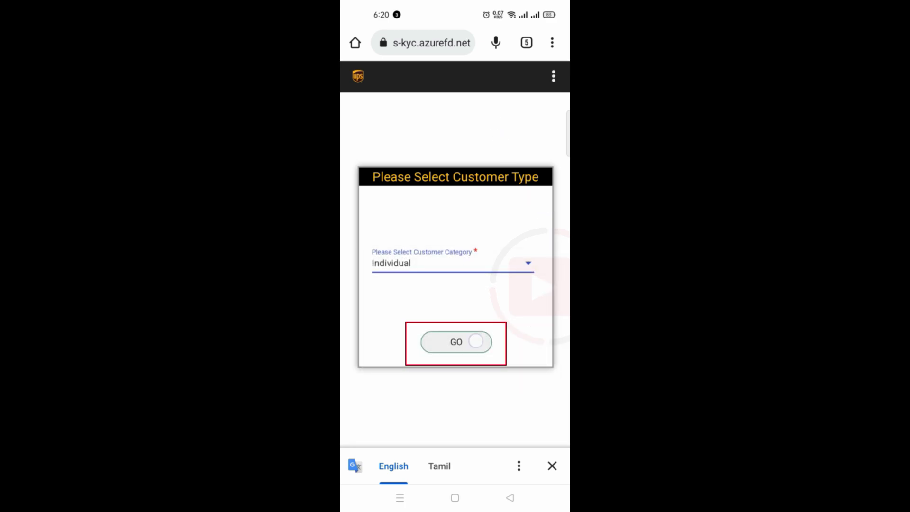
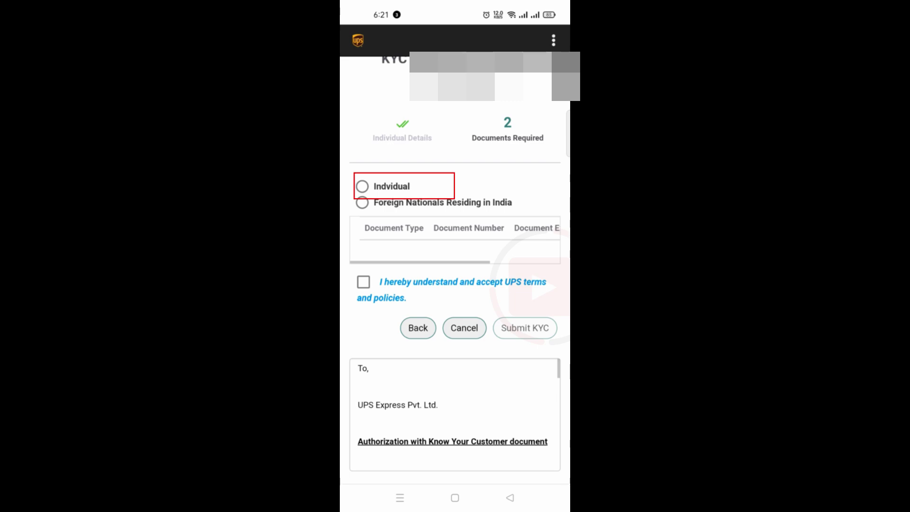
left_click(362, 187)
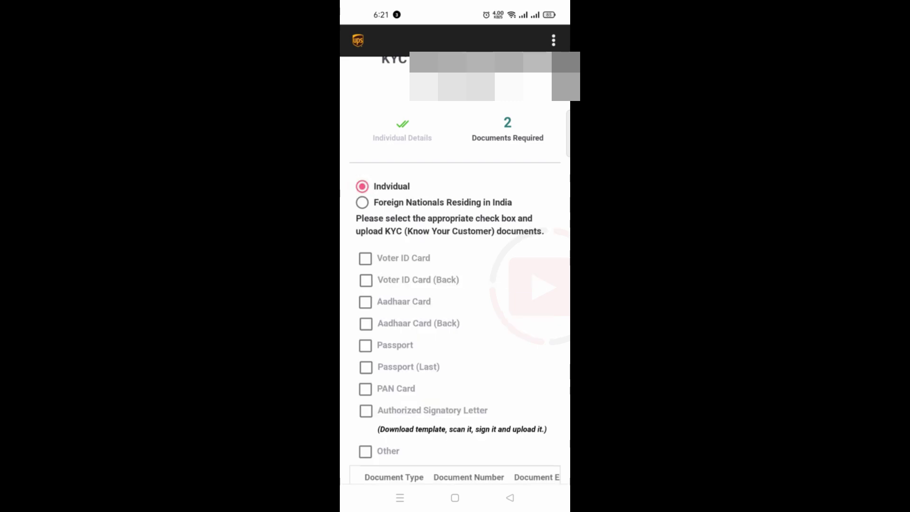